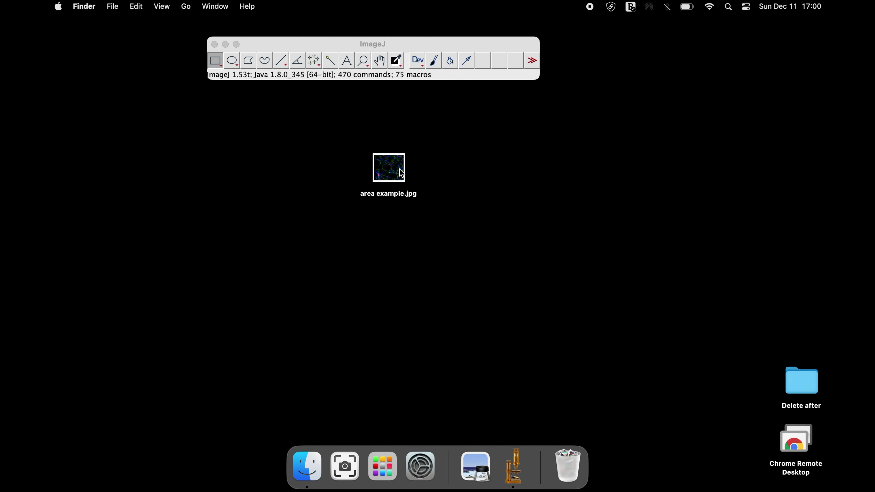
Step: View area example.jpg in Preview, close it, and load the file into ImageJ
double_click(400, 170)
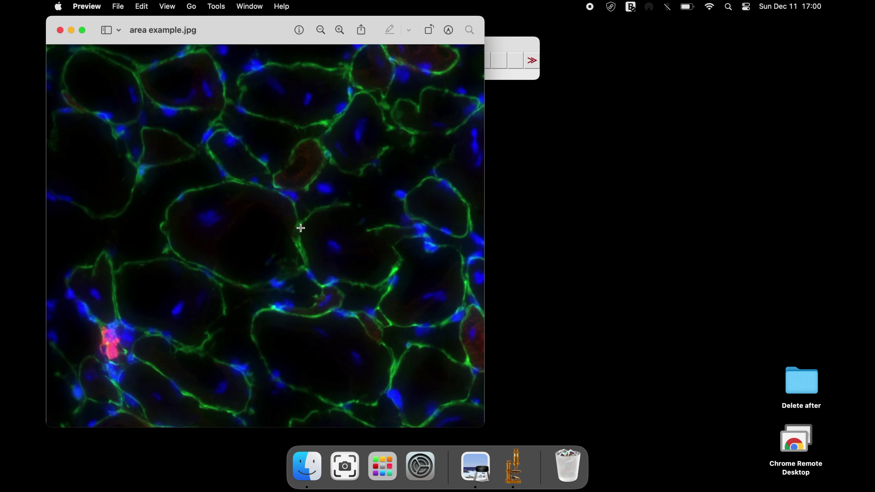
left_click(60, 30)
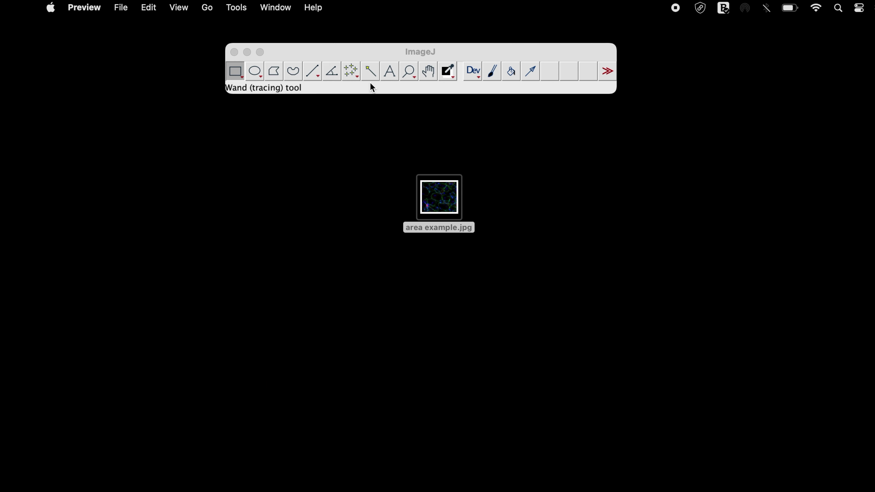
left_click(377, 188)
left_click_drag(436, 197, 308, 68)
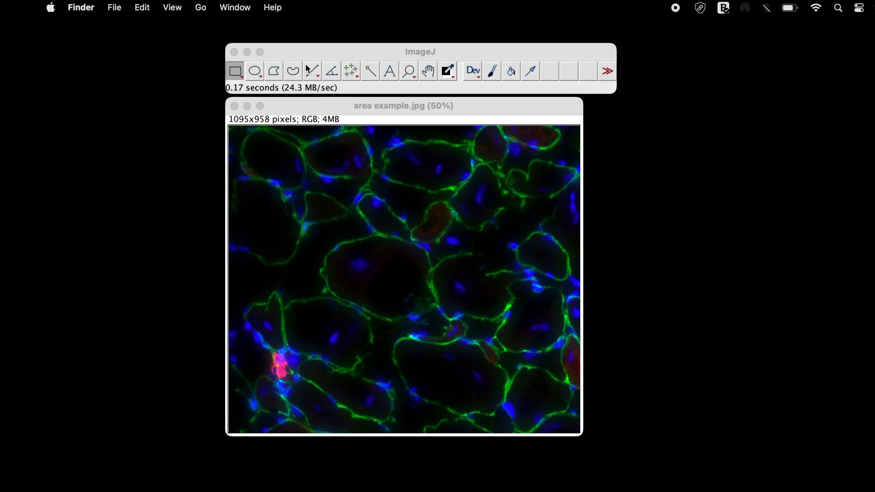
Step: Split the image into its color channels and close the blue and red ones, keeping only the green channel open
left_click(292, 50)
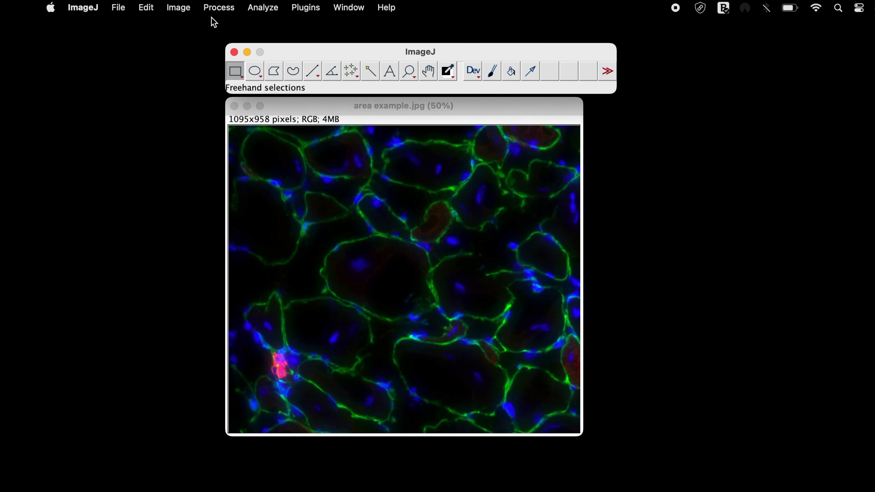
left_click(183, 10)
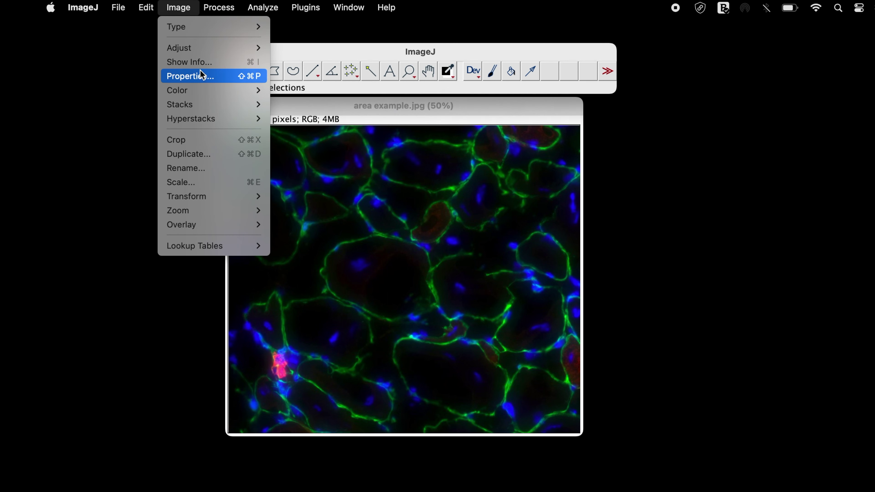
mouse_move(207, 90)
left_click(346, 91)
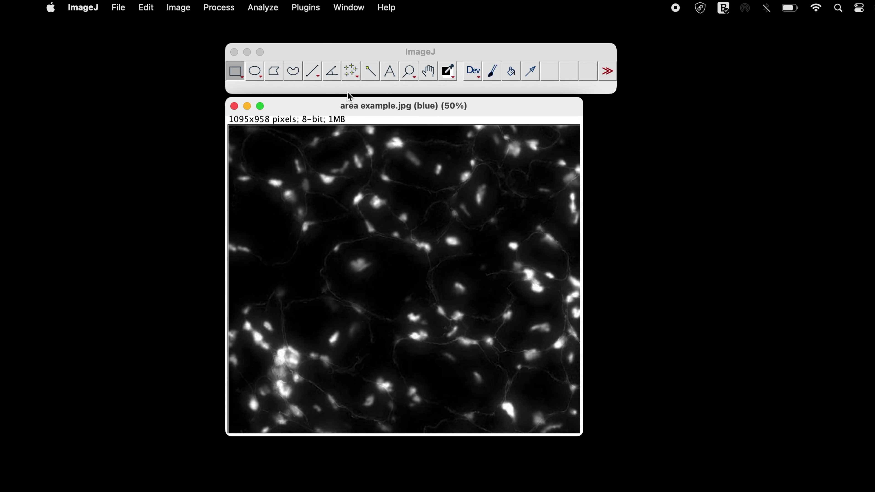
left_click(234, 107)
left_click_drag(279, 107, 389, 112)
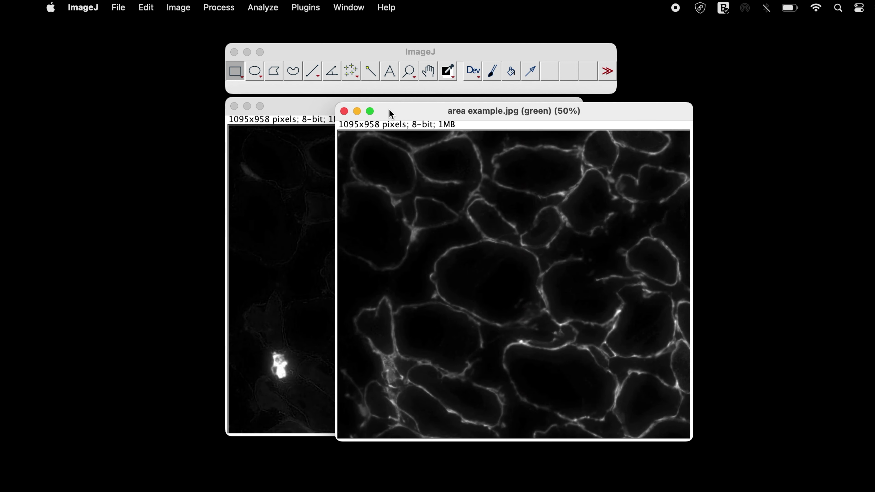
left_click(234, 107)
left_click_drag(448, 111, 380, 111)
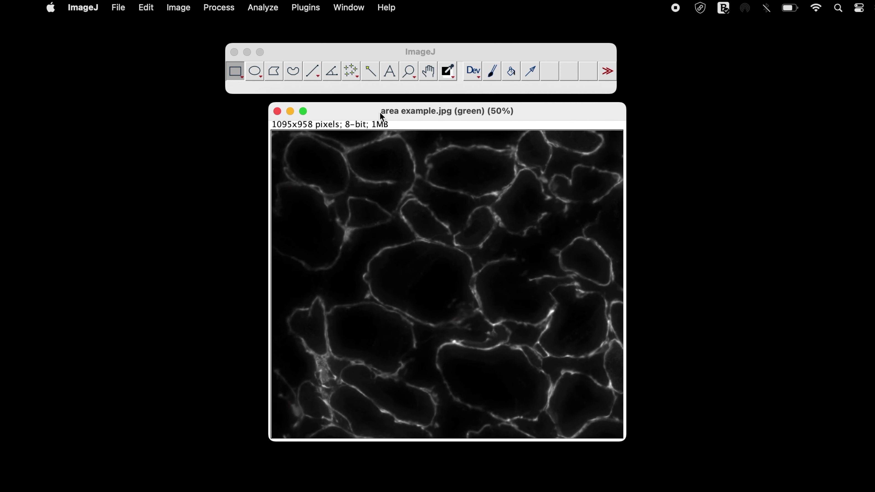
Step: Lower the green channel's maximum display value to 117, apply it to the pixel values, and close the brightness/contrast adjustment
left_click(219, 8)
mouse_move(195, 48)
left_click(323, 50)
left_click_drag(756, 198, 718, 194)
left_click(750, 292)
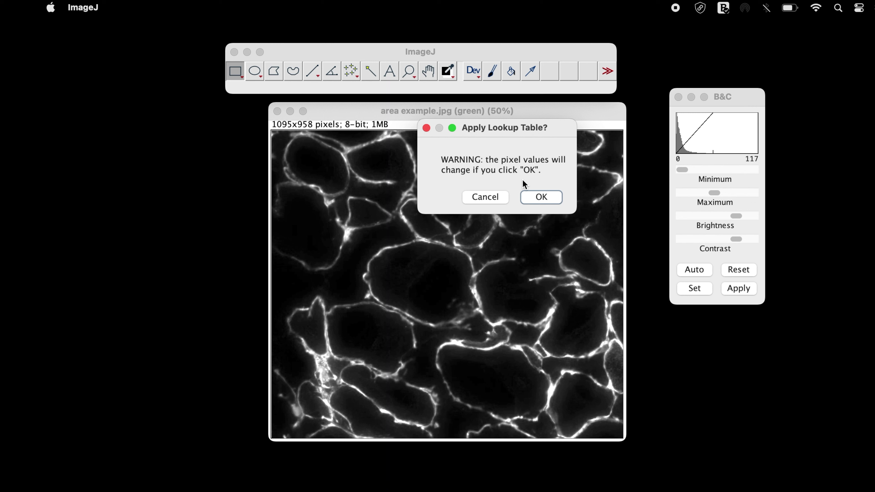
left_click(547, 196)
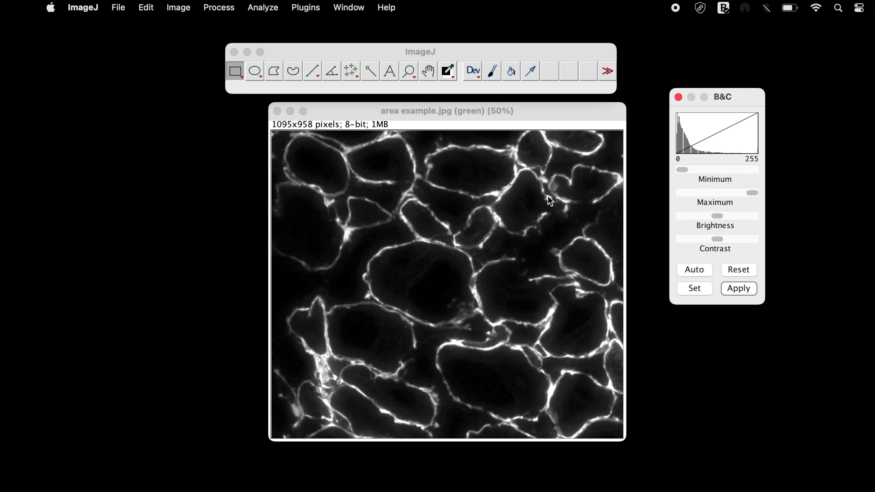
left_click(678, 97)
Step: Check which image type the green channel uses
left_click(178, 7)
mouse_move(182, 27)
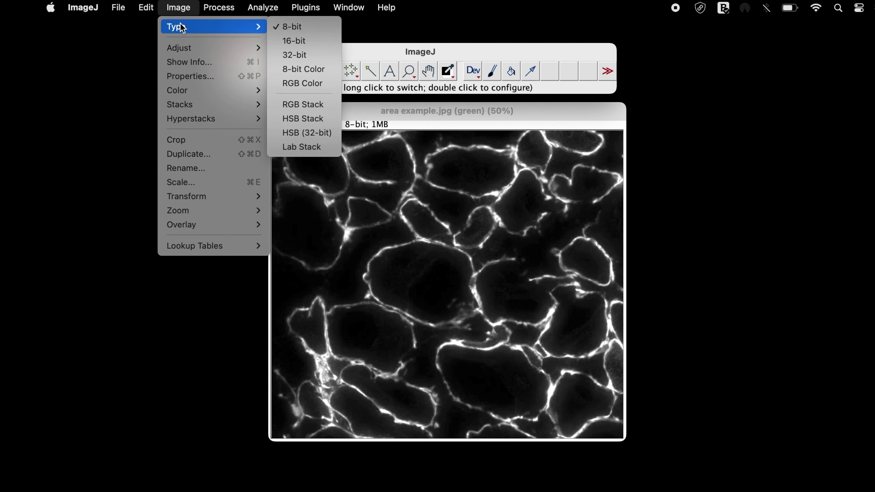
left_click(393, 28)
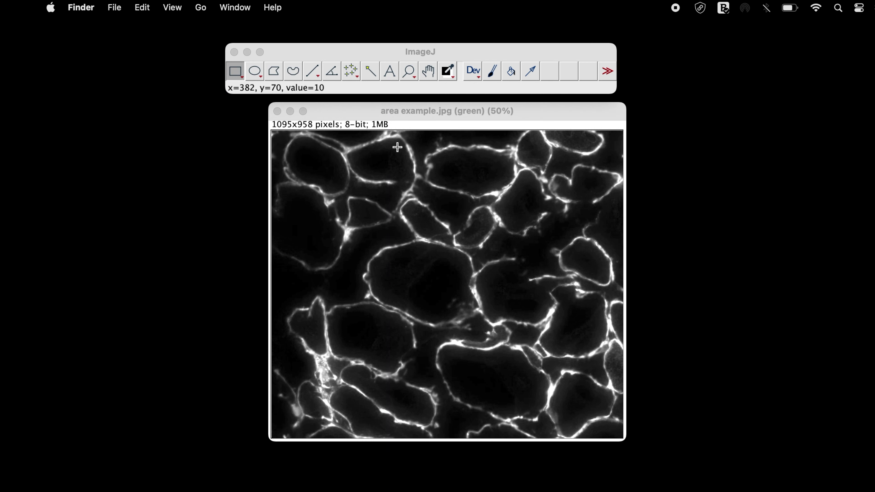
Step: Pick white (255, 255, 255) from a bright cell border as the drawing color
left_click(429, 73)
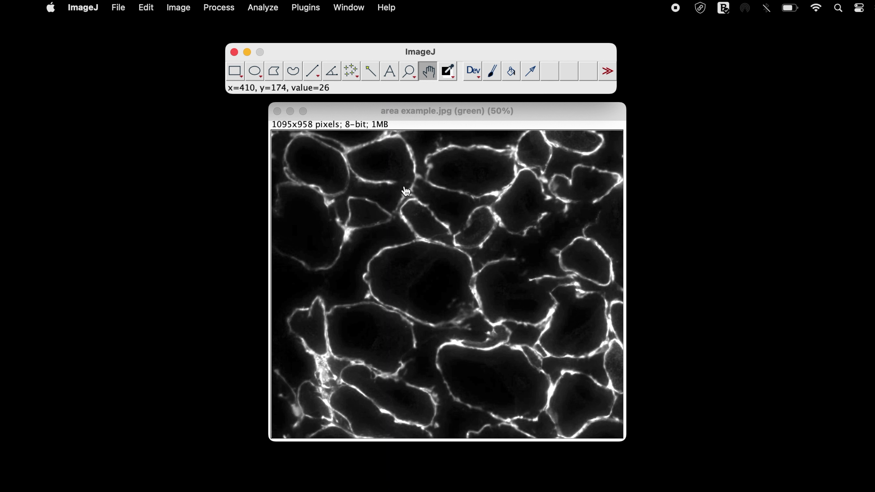
left_click(448, 71)
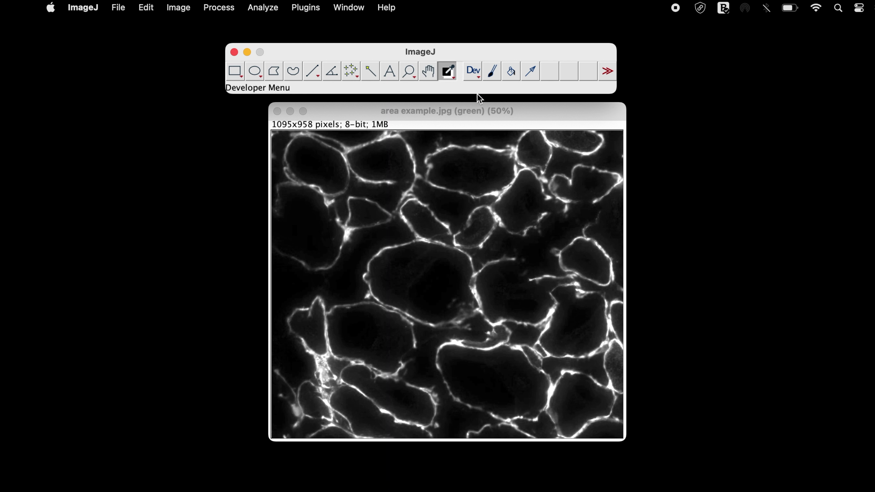
left_click(495, 195)
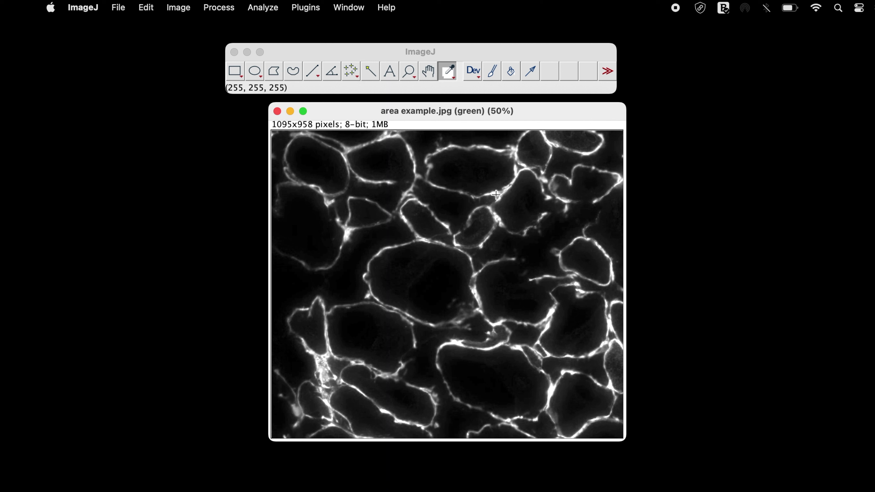
Step: Paint white brush strokes over the gaps in the cell outlines until the borders are closed, and leave the brush
left_click(496, 71)
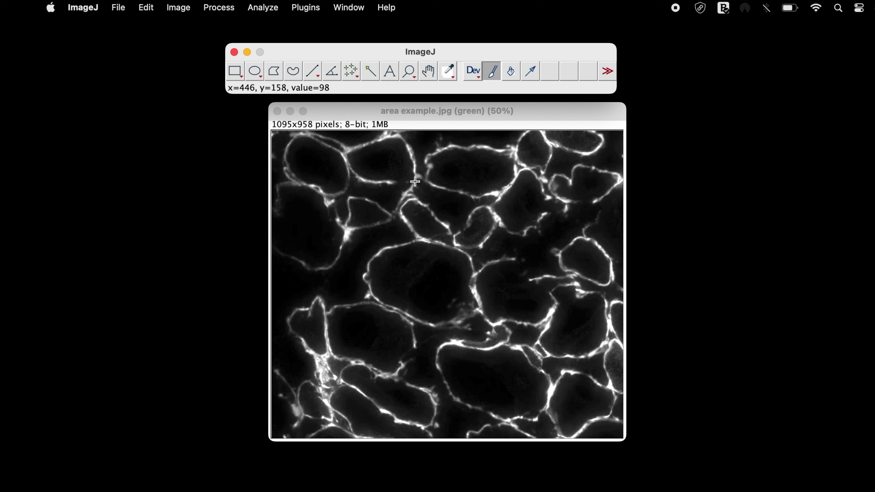
left_click_drag(414, 187, 389, 182)
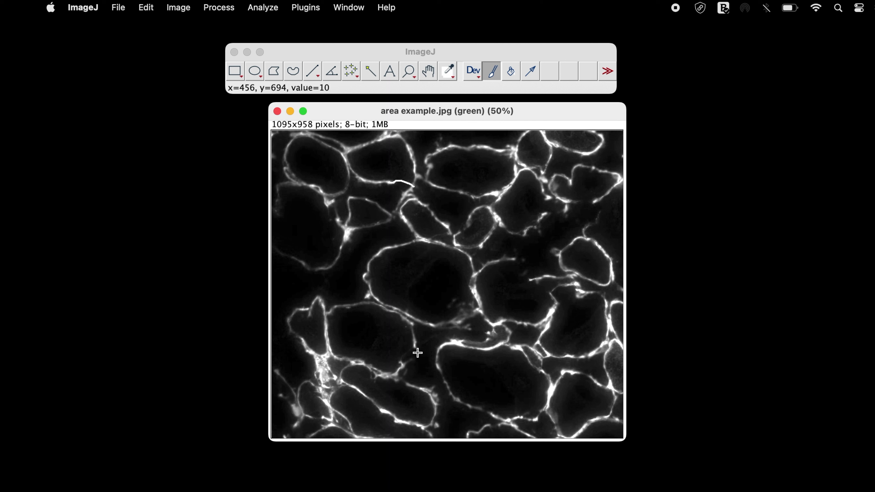
left_click_drag(415, 342, 399, 371)
mouse_move(447, 383)
left_mouse_down()
mouse_move(432, 391)
mouse_move(440, 370)
mouse_move(447, 385)
left_mouse_up()
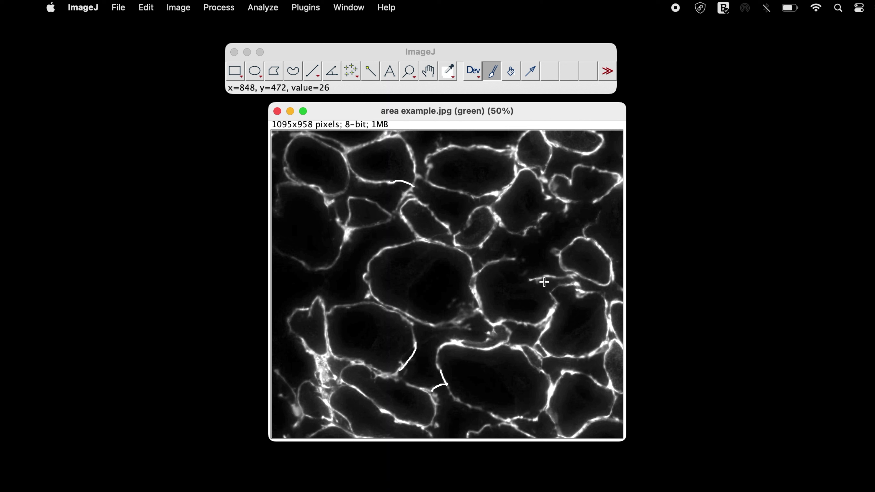
left_click_drag(535, 279, 506, 258)
mouse_move(551, 200)
left_mouse_down()
mouse_move(543, 217)
mouse_move(470, 216)
left_mouse_up()
left_click_drag(457, 238, 423, 238)
left_click_drag(454, 244, 483, 246)
left_click_drag(551, 200, 599, 199)
left_click_drag(600, 198, 593, 226)
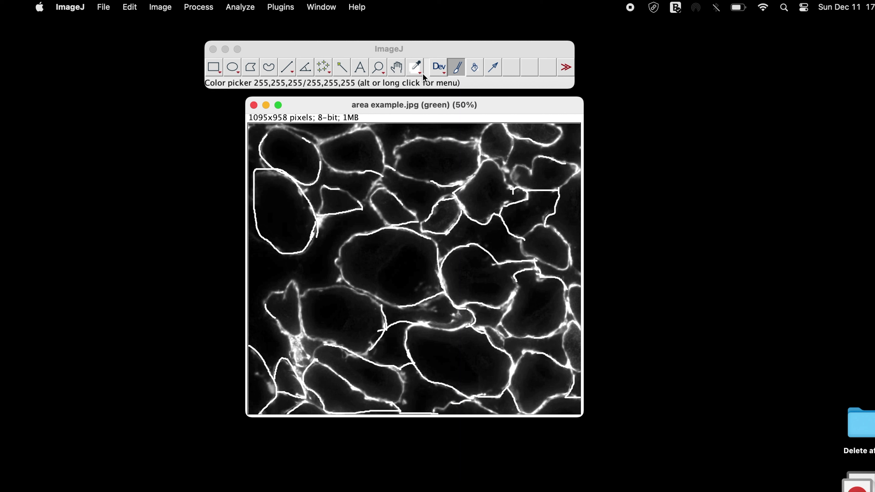
left_click(399, 68)
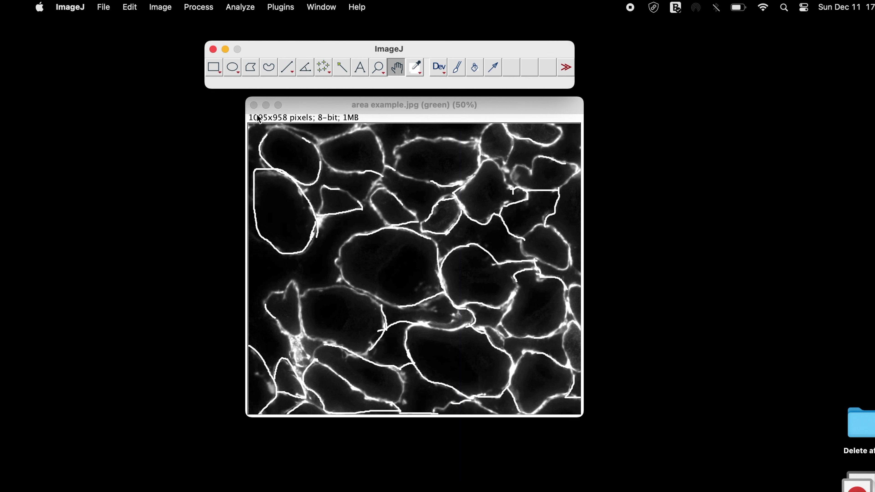
Step: Open the Threshold adjustment for the green channel and review its method and color options, keeping Default and Red
left_click(165, 8)
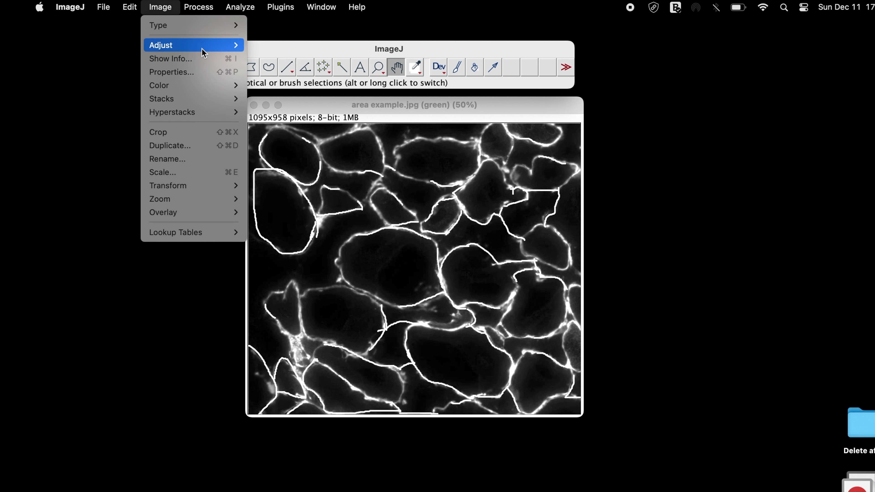
mouse_move(208, 48)
left_click(308, 86)
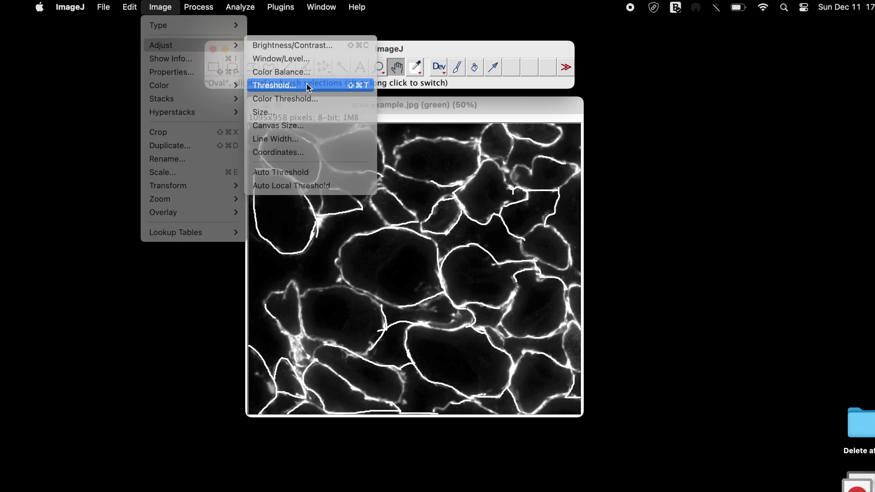
left_click_drag(795, 106, 667, 127)
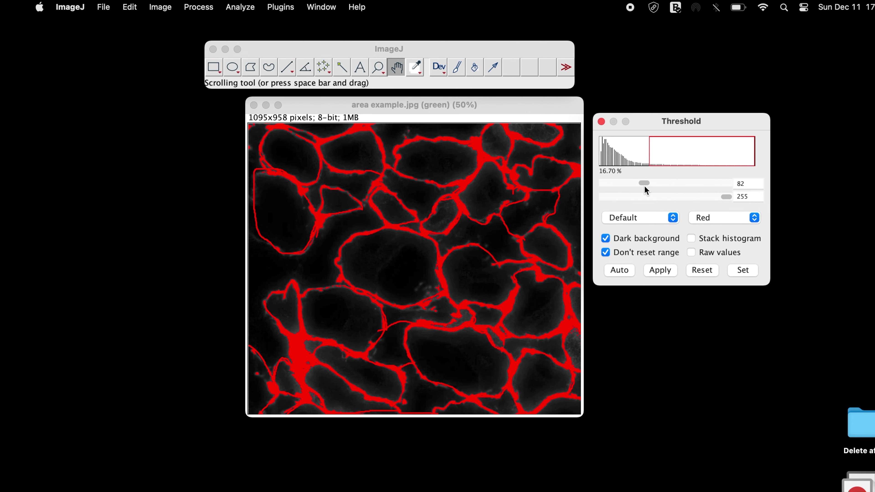
left_click(673, 217)
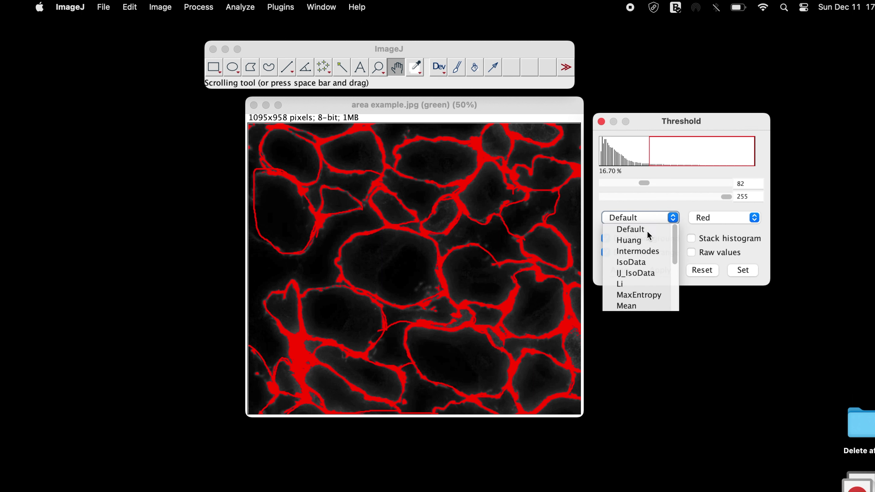
left_click(758, 218)
left_click(759, 221)
left_click(746, 221)
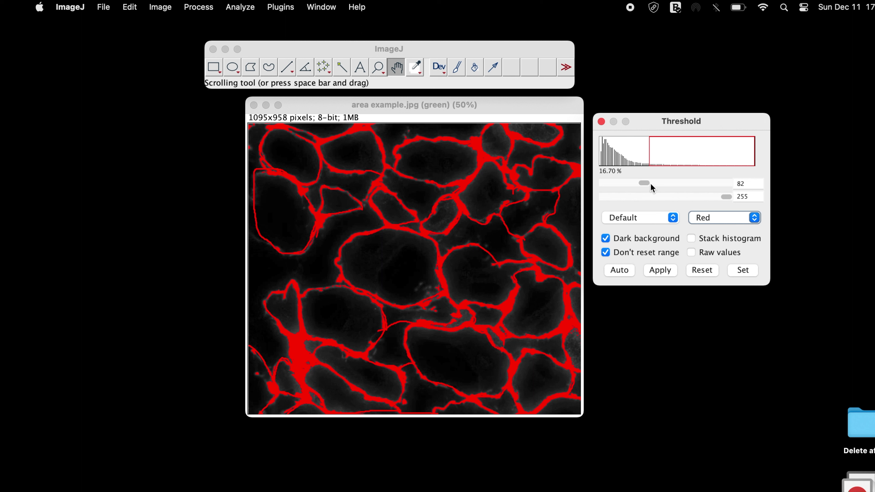
Step: Set the threshold range to 0–37 so the cell interiors are selected, and apply it
left_click_drag(646, 182, 604, 183)
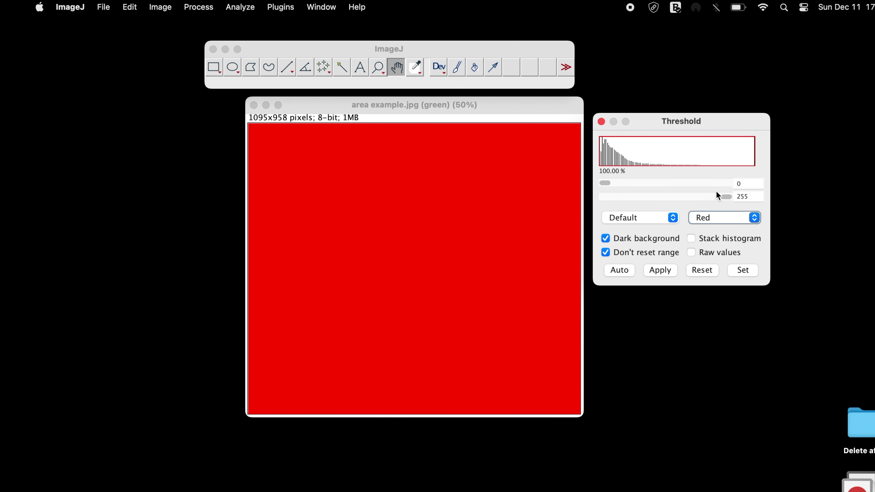
left_click_drag(725, 197, 624, 198)
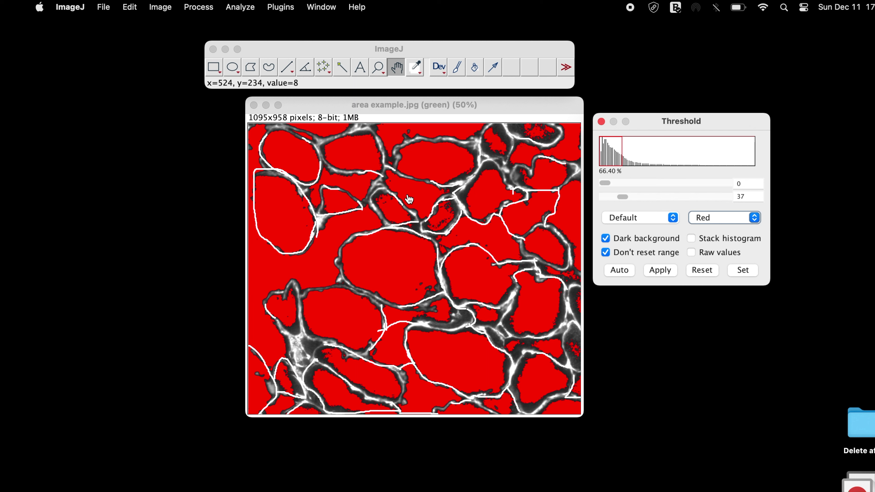
left_click(671, 270)
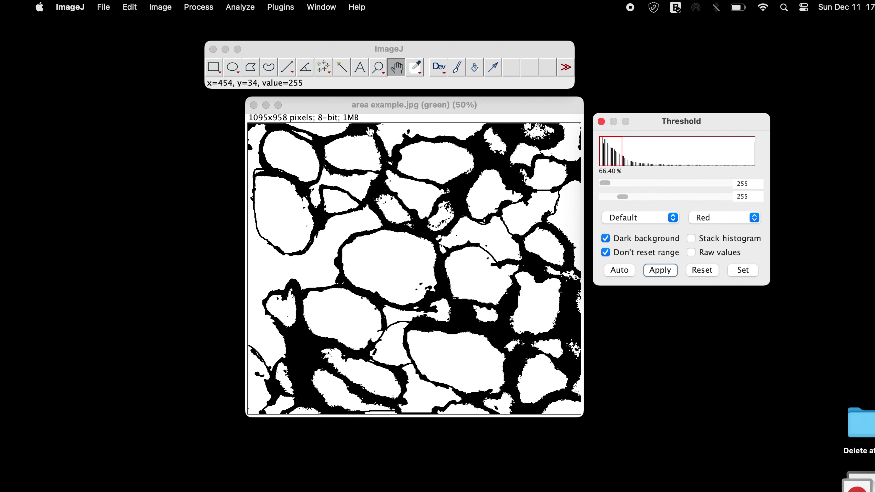
Step: Convert the thresholded image to a binary mask
left_click(165, 10)
left_click(199, 8)
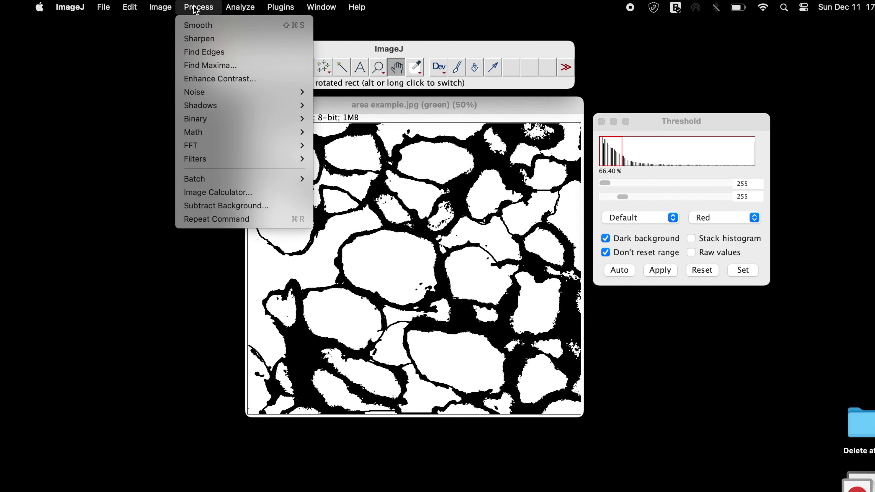
mouse_move(220, 119)
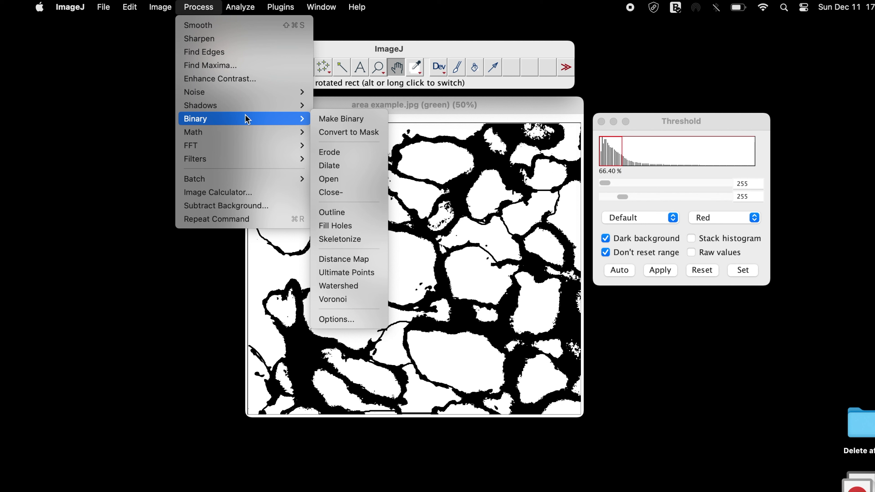
left_click(372, 138)
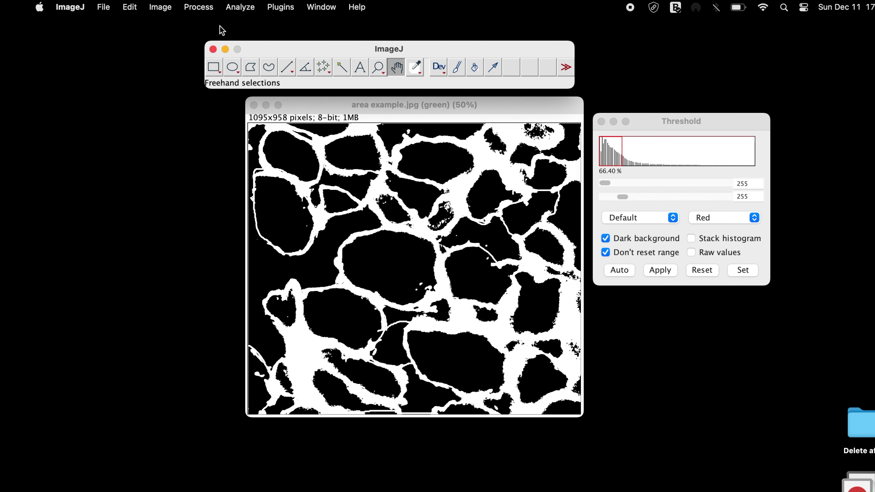
Step: Erode the binary mask once and invert the image
left_click(204, 8)
mouse_move(249, 118)
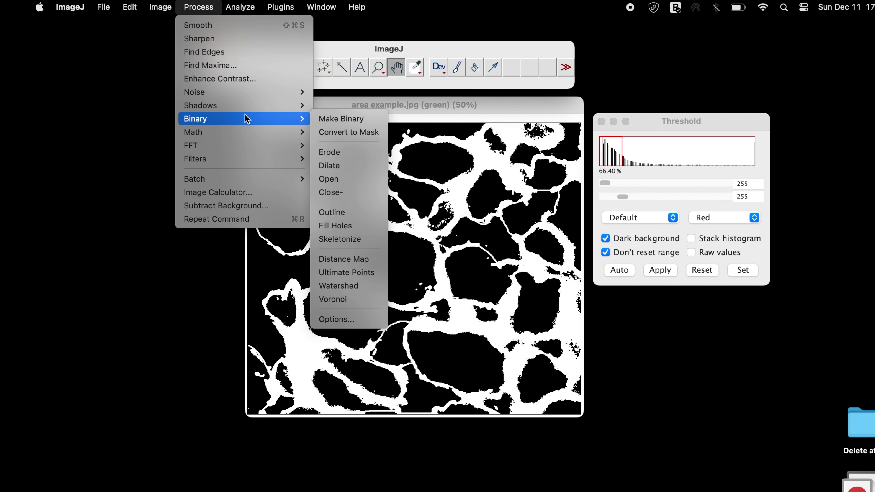
left_click(356, 152)
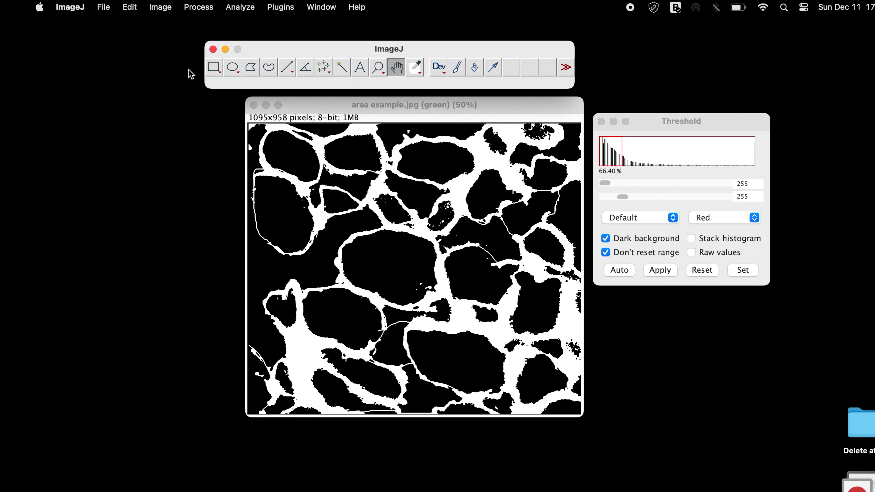
left_click(135, 7)
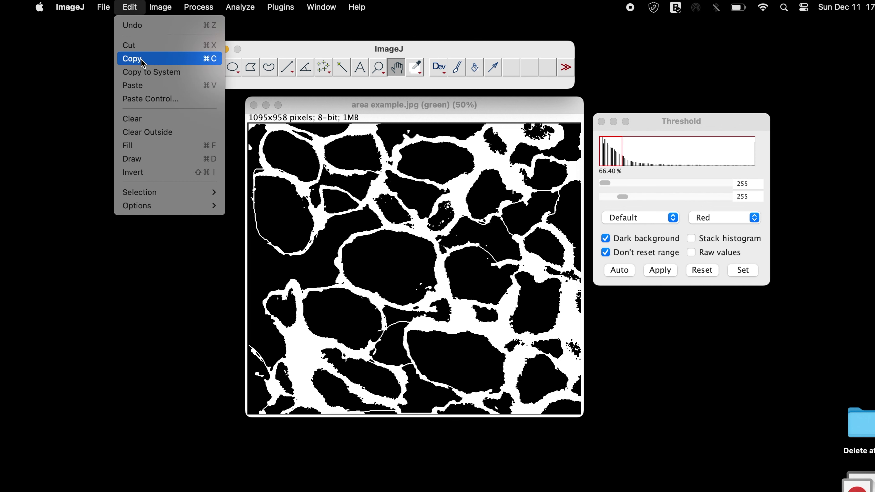
left_click(155, 171)
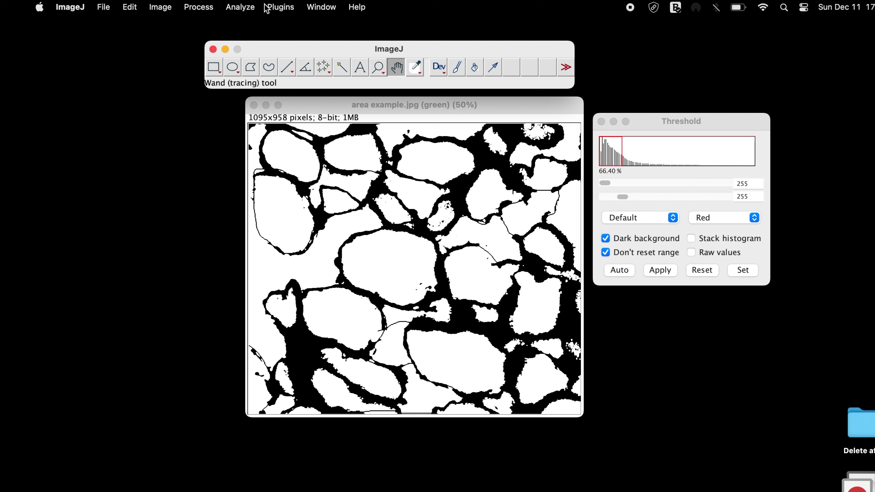
left_click(241, 8)
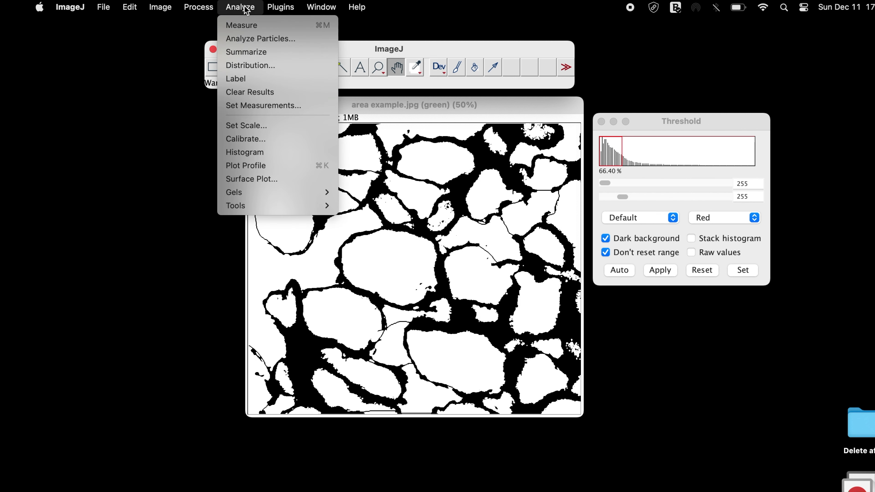
left_click(303, 38)
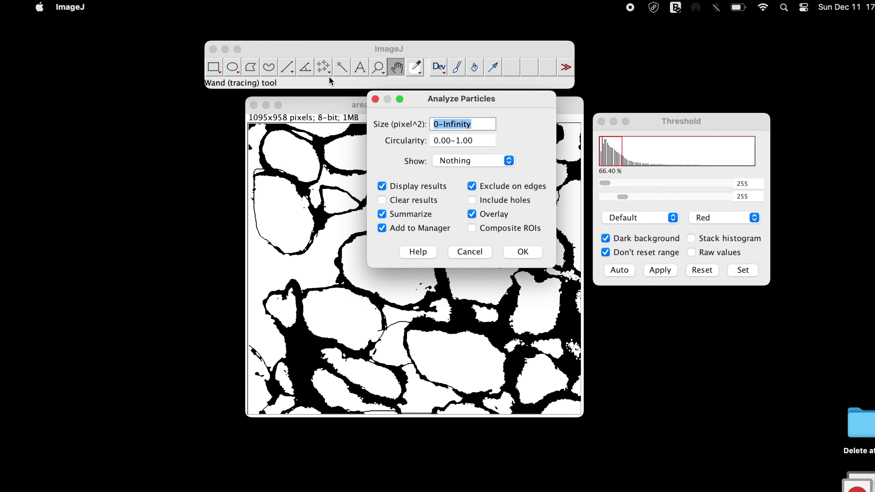
left_click(438, 125)
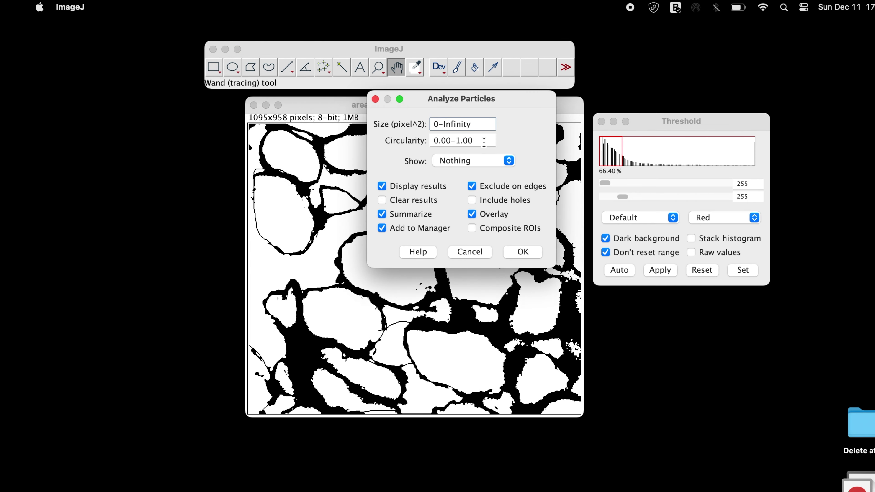
type("100")
left_click(489, 123)
key("BackSpace")
key("BackSpace")
key("BackSpace")
key("BackSpace")
key("BackSpace")
key("BackSpace")
key("BackSpace")
key("BackSpace")
type("900000")
key("Tab")
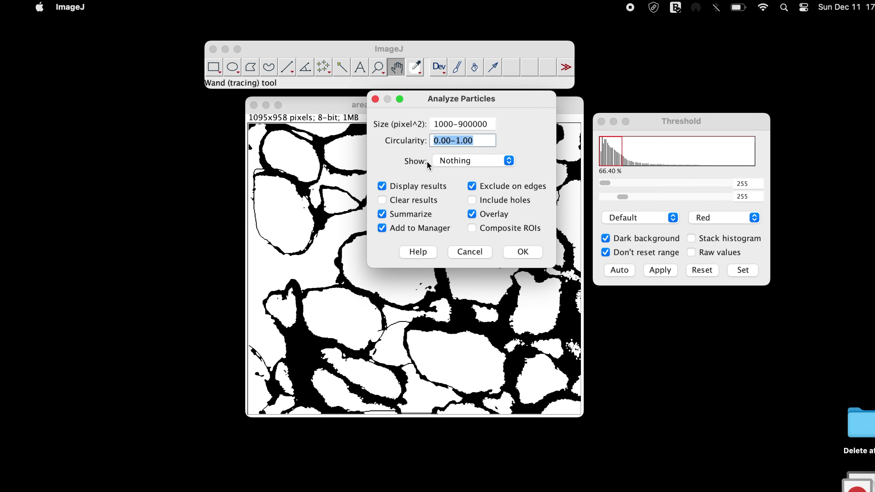
Step: Set the particle output to Overlay Masks, turn off Add to Manager, and run the analysis
left_click(509, 161)
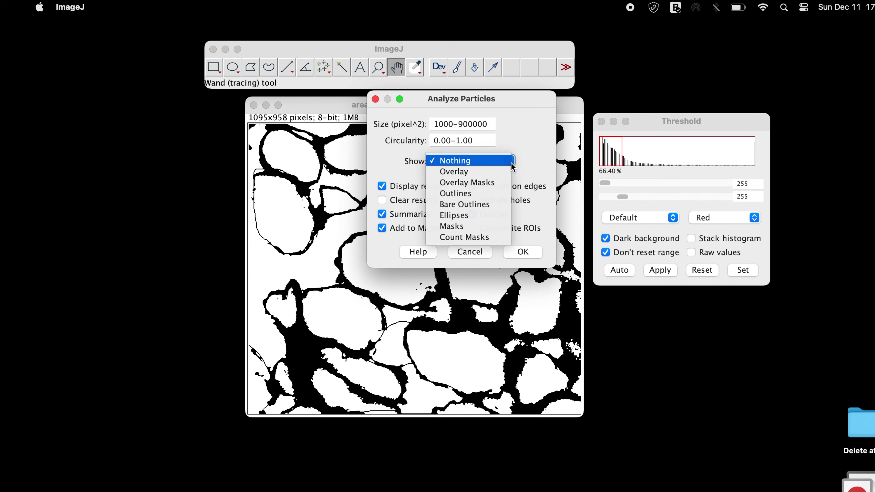
left_click(485, 185)
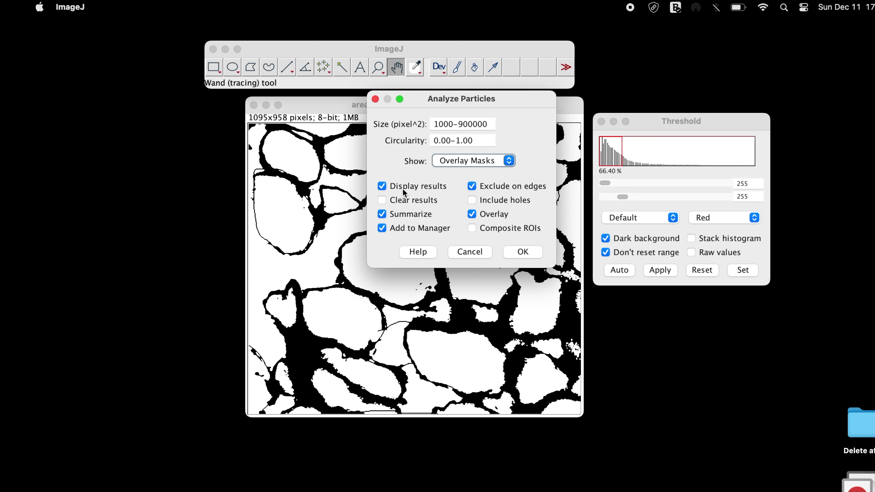
left_click(411, 214)
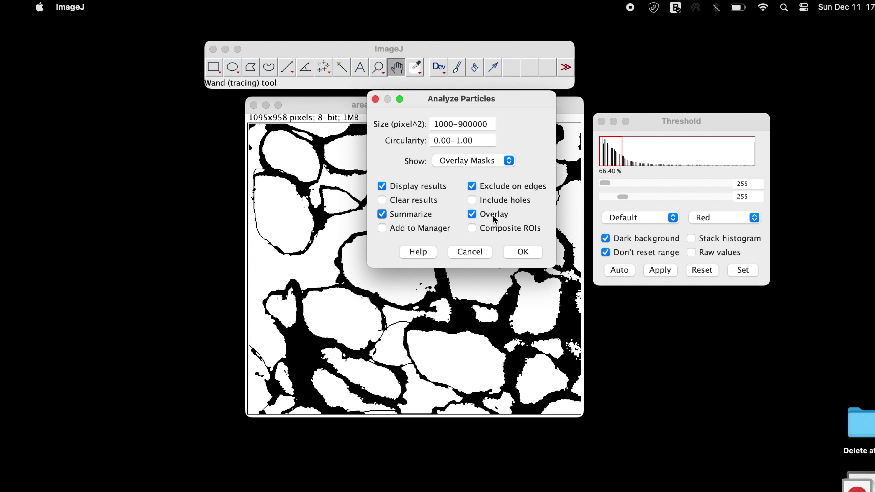
left_click(522, 252)
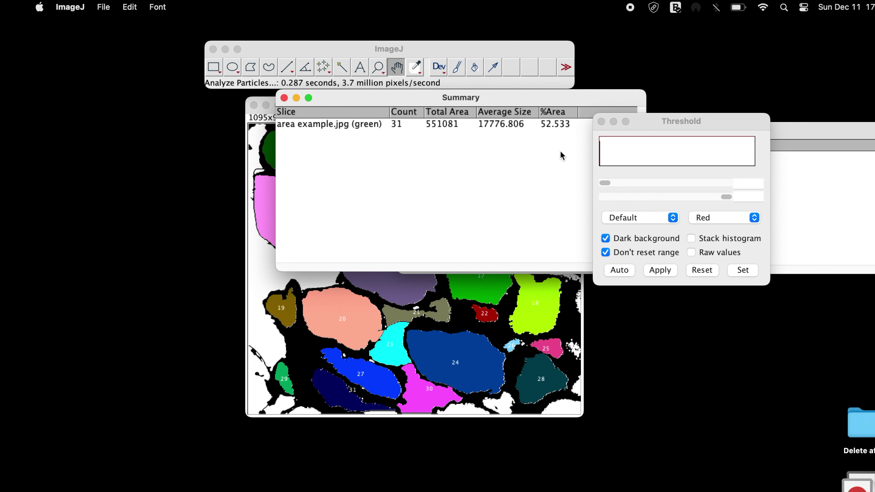
Step: Close the Threshold window, minimize the Results table, and place the Summary table beside the labelled image
left_click(601, 122)
left_click_drag(453, 100, 752, 100)
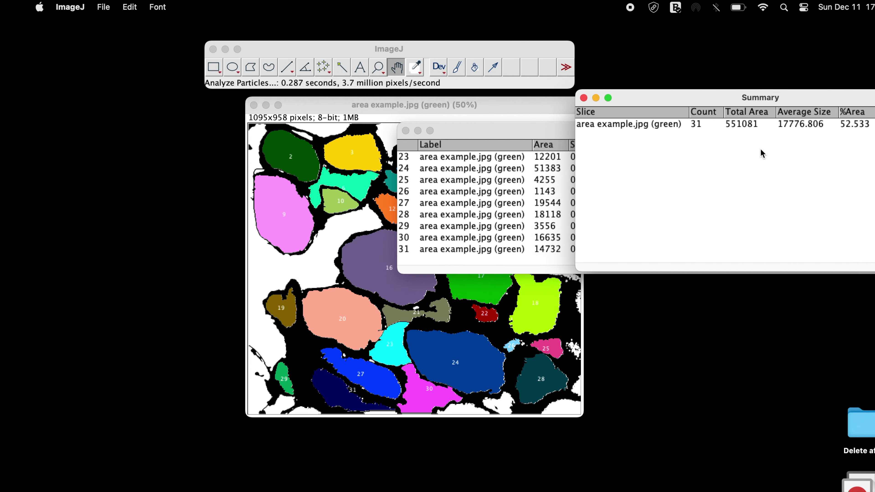
left_click(418, 131)
left_click_drag(455, 104, 390, 100)
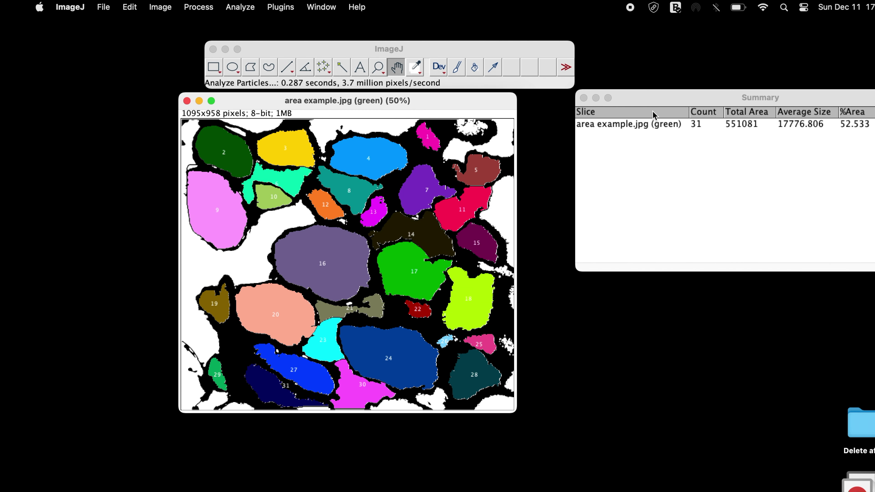
left_click_drag(667, 103, 617, 111)
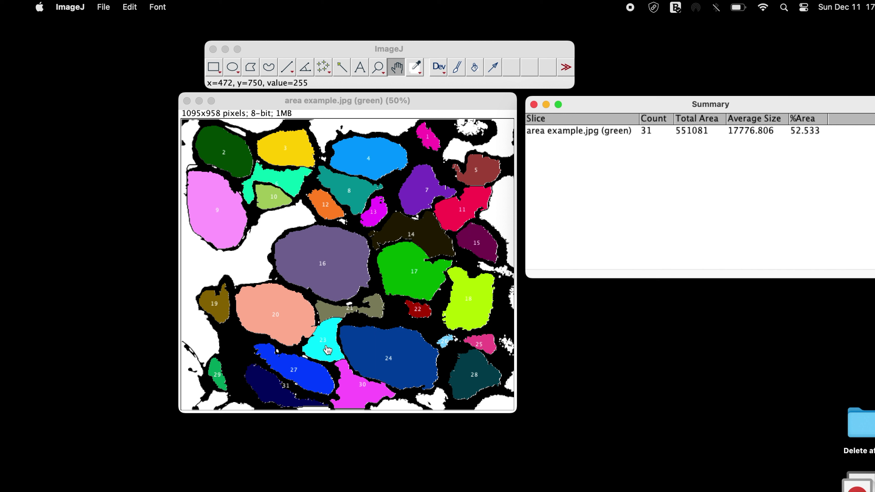
Step: Highlight the Summary row and minimize that table, replacing it beside the image with the restored Results table
left_click(661, 135)
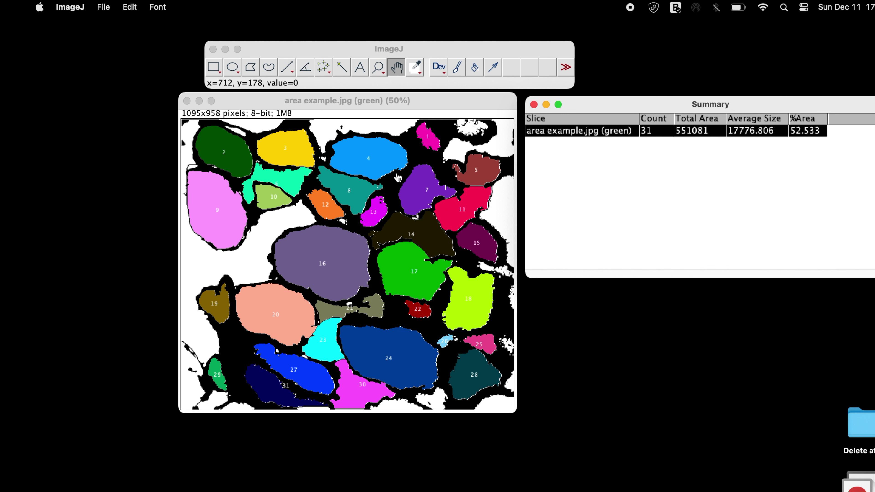
left_click(546, 104)
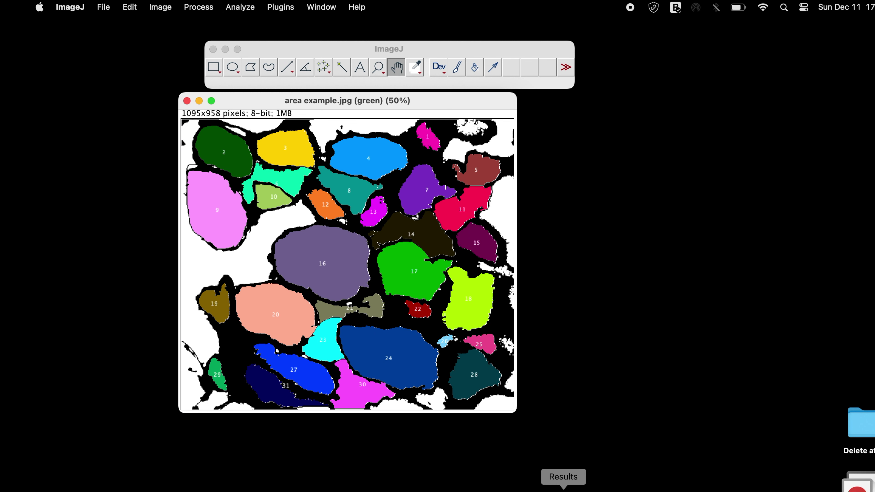
left_click(563, 489)
left_click_drag(518, 135, 652, 110)
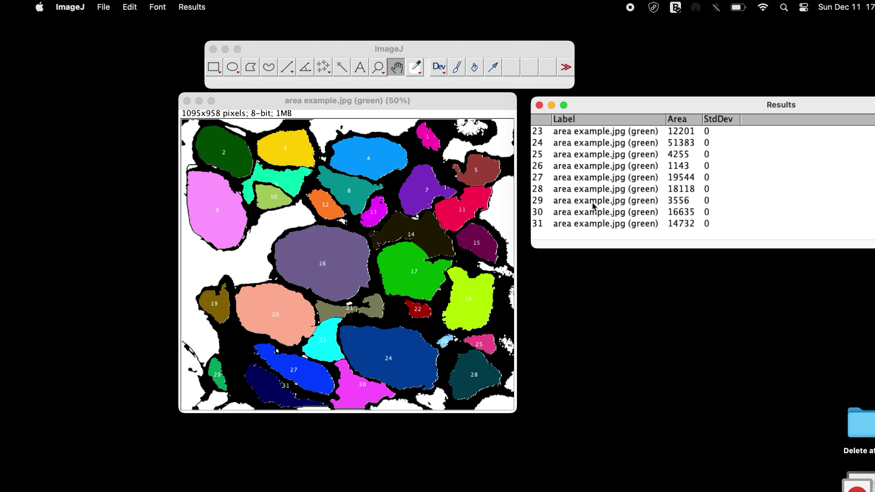
Step: Examine the Results rows for particles 1, 16 and 31 and compare them with the numbered cells in the image
scroll(593, 206, "up", 10)
left_click(581, 133)
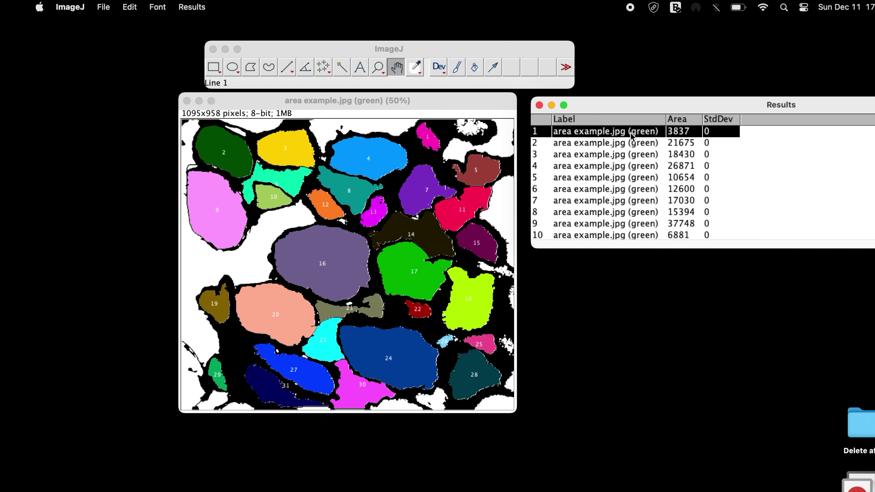
left_click(429, 143)
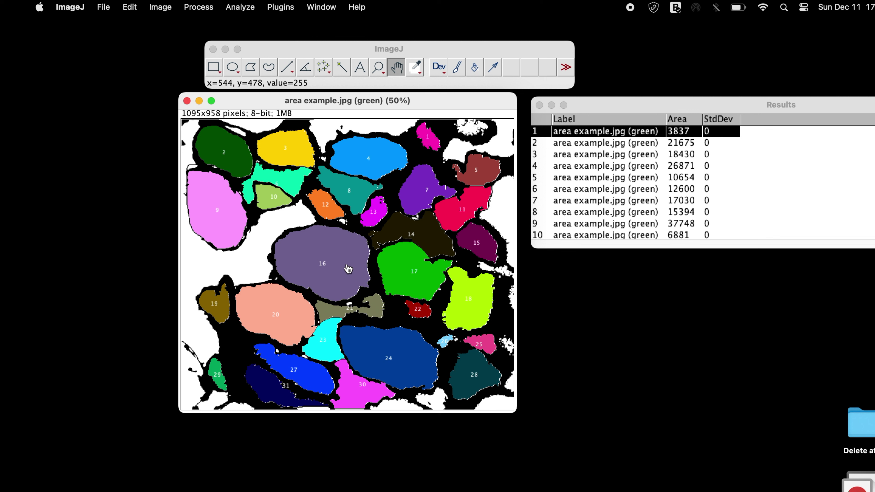
scroll(606, 179, "down", 3)
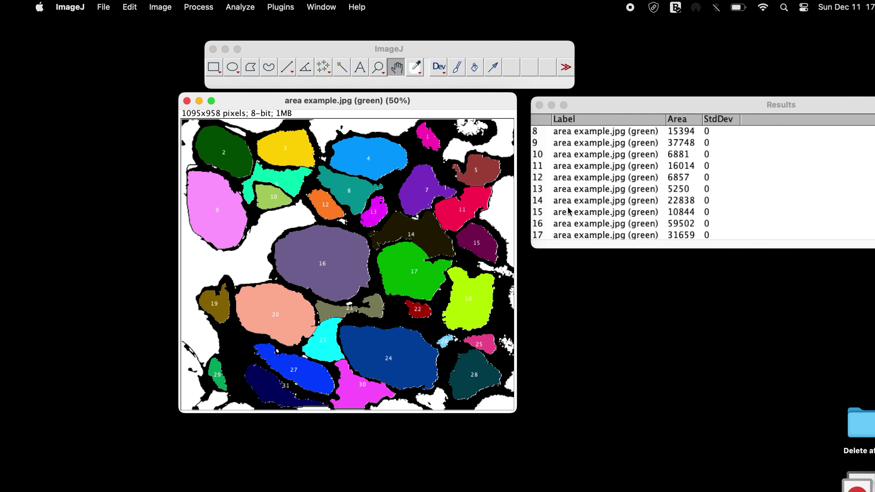
left_click(570, 225)
scroll(570, 224, "down", 3)
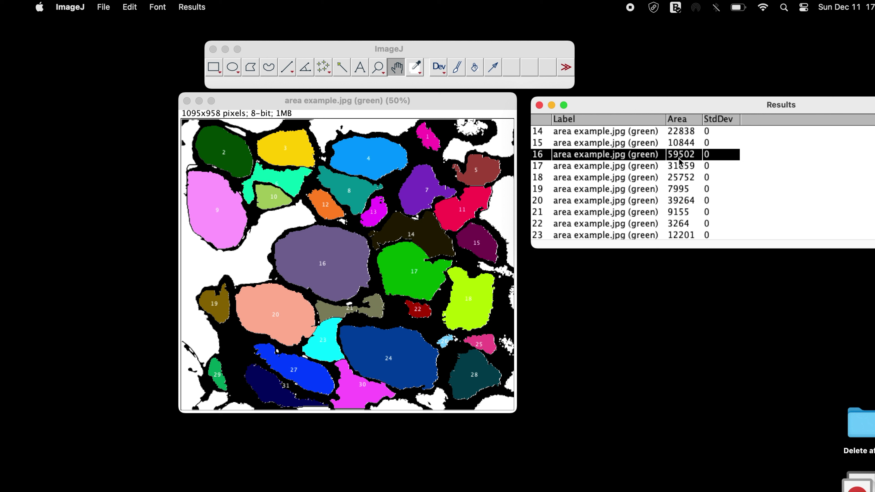
scroll(649, 186, "down", 4)
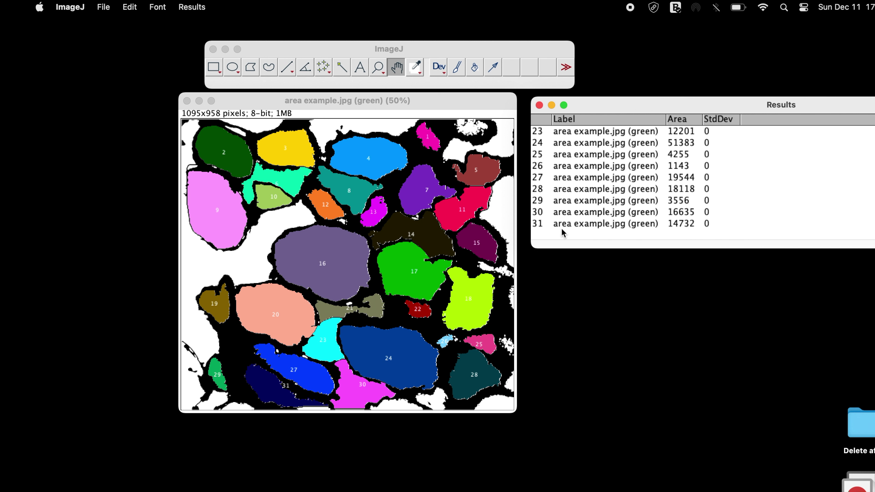
left_click(564, 224)
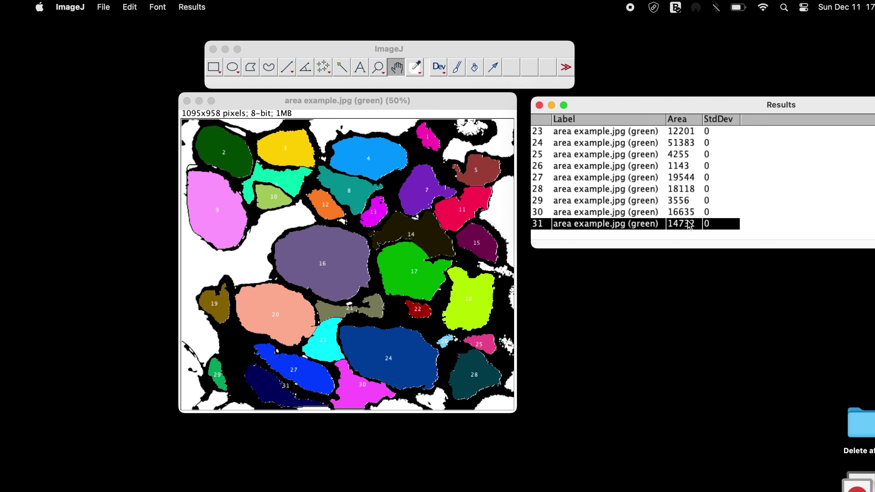
Step: Select Results rows 1 to 31 and save the table as Results.csv on the Desktop
scroll(688, 225, "up", 5)
left_click(580, 133)
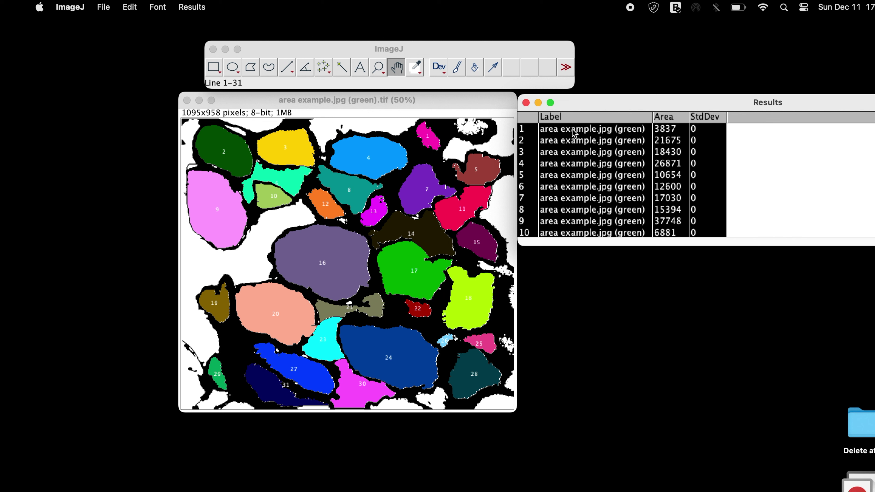
right_click(673, 143)
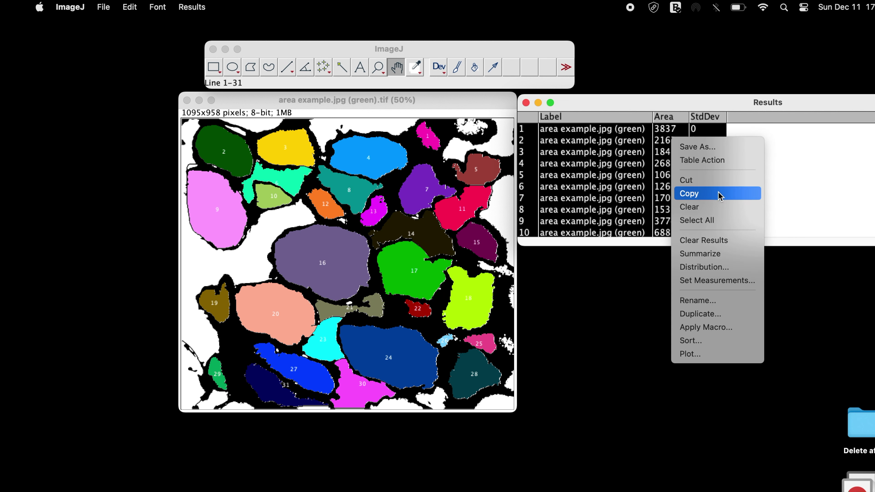
left_click(697, 146)
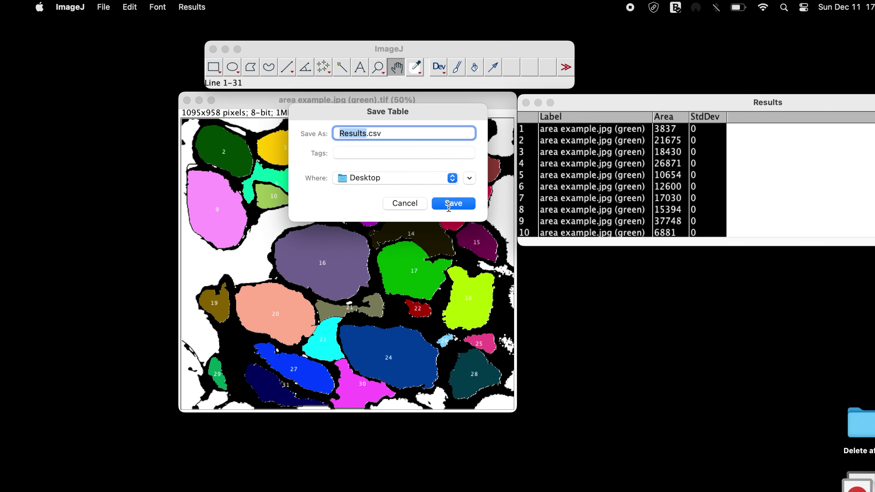
left_click(462, 204)
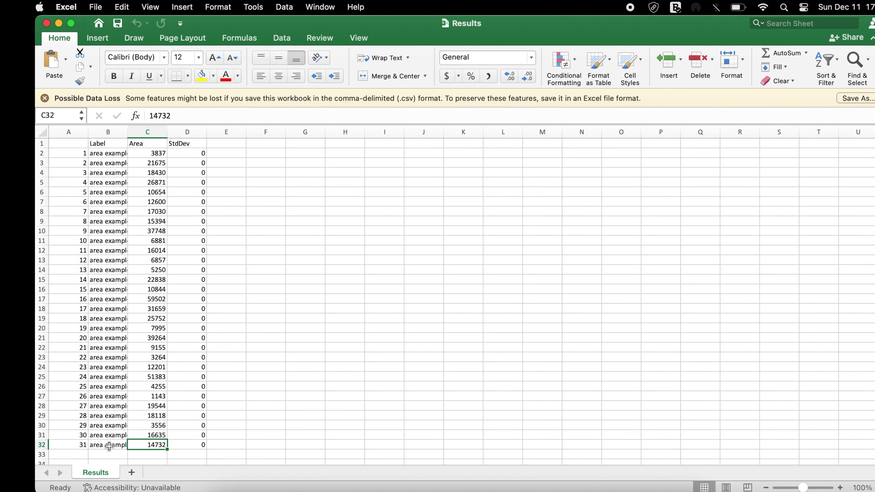
Step: Inspect the entry for particle 31 and the Area column in the exported Results.csv in Excel, and close the workbook
left_click_drag(83, 445, 145, 448)
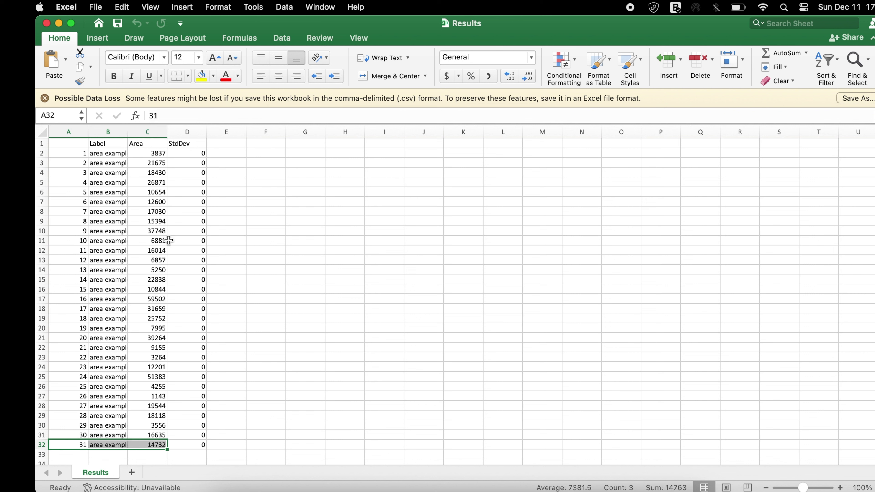
left_click(159, 144)
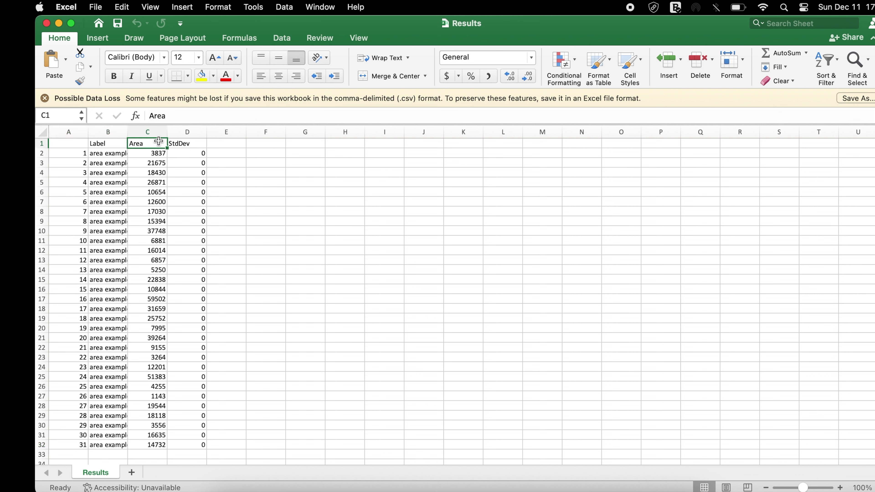
left_click(158, 135)
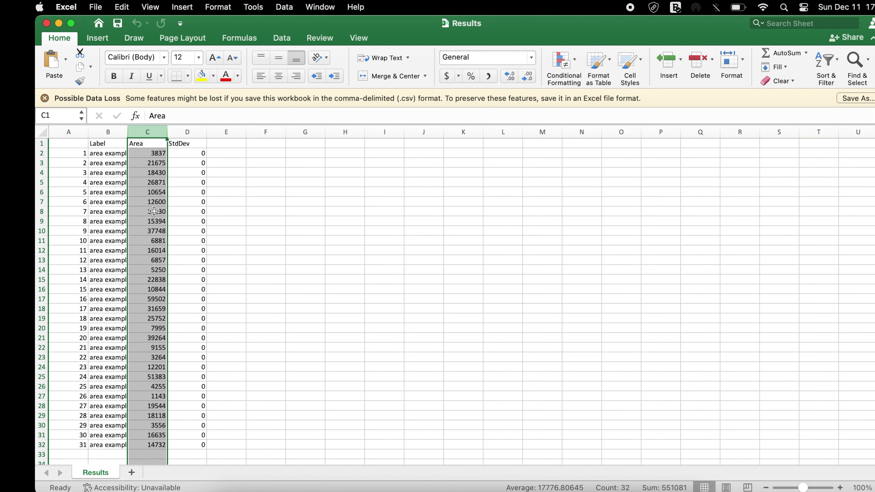
key("super+w")
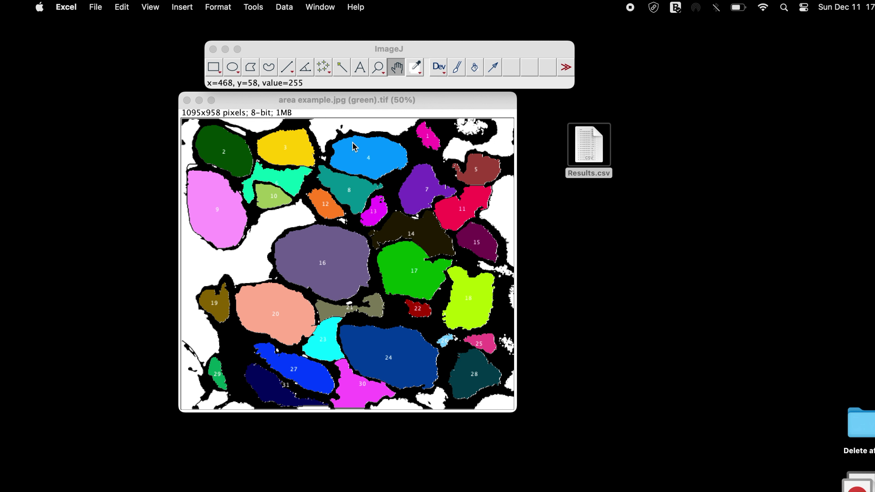
Step: Return to ImageJ and save the labelled overlay image as the JPEG "area example.jpg (green).jpg" on the Desktop
left_click(602, 235)
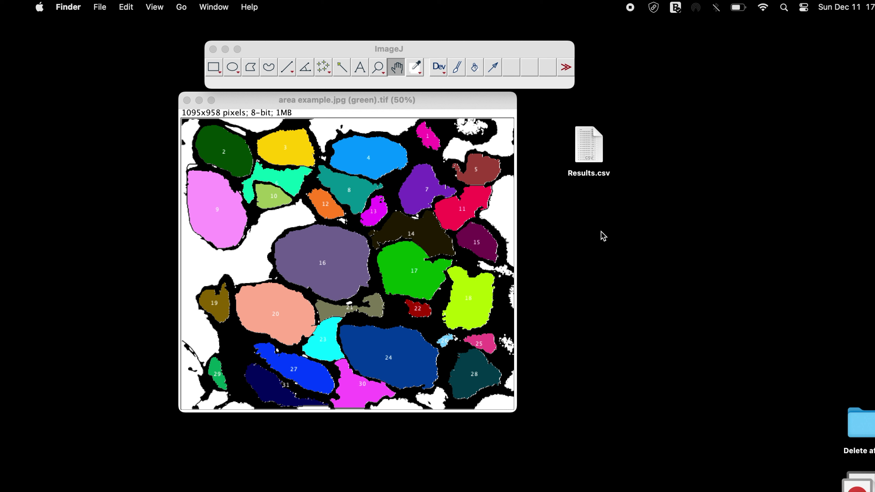
left_click(421, 102)
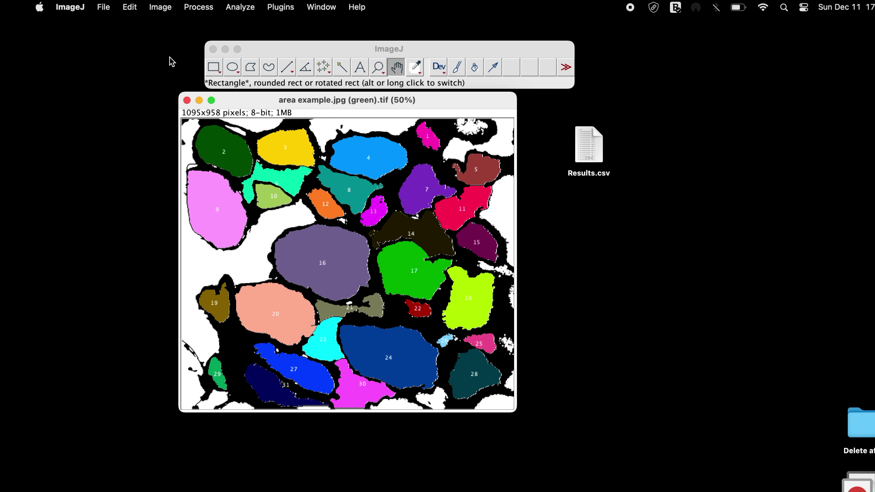
left_click(104, 7)
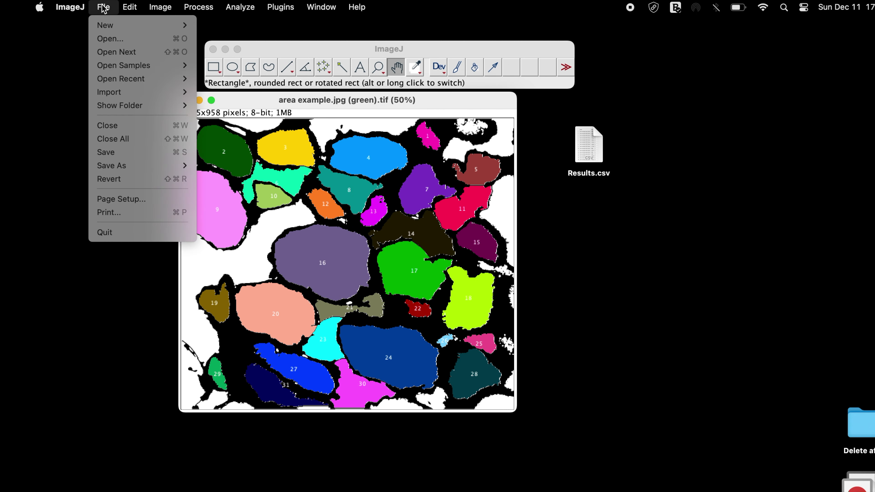
mouse_move(121, 167)
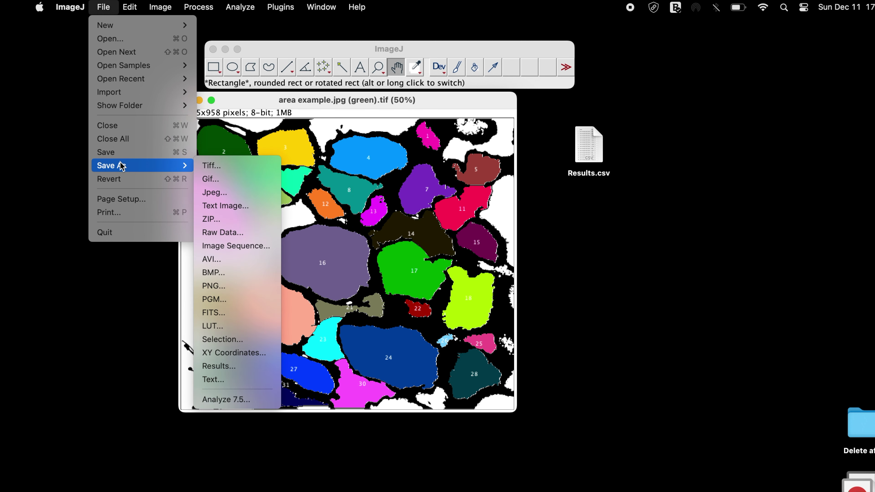
left_click(234, 193)
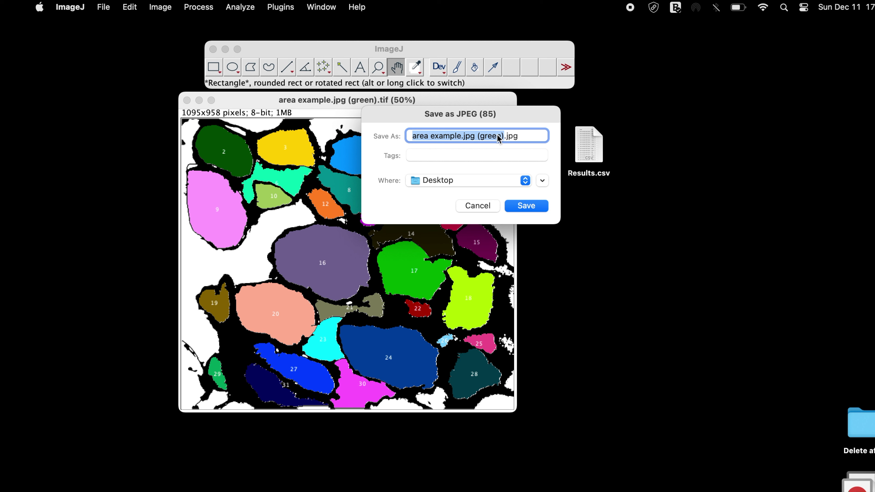
left_click(526, 208)
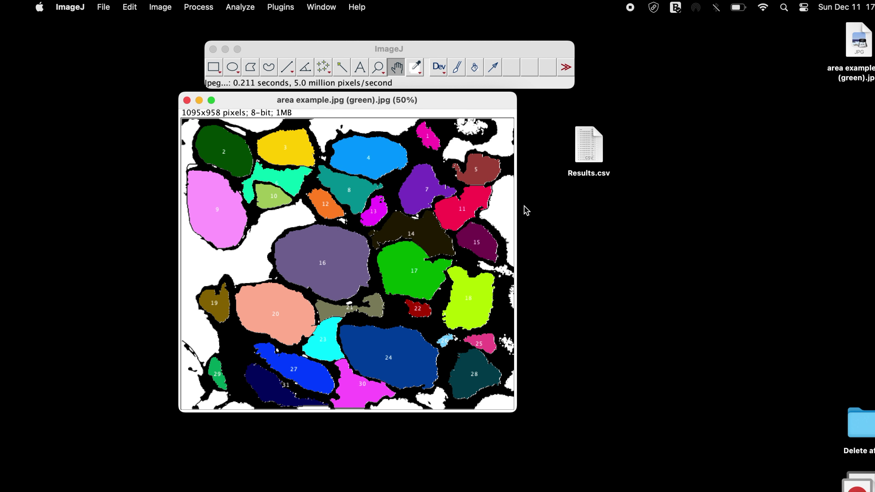
Step: Move the saved JPEG below Results.csv on the Desktop and open it in Preview
left_click_drag(865, 46, 605, 291)
double_click(605, 291)
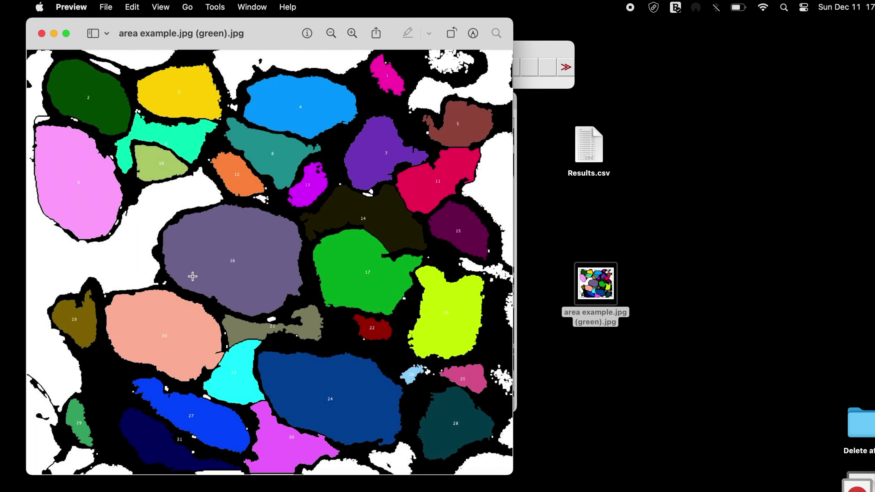